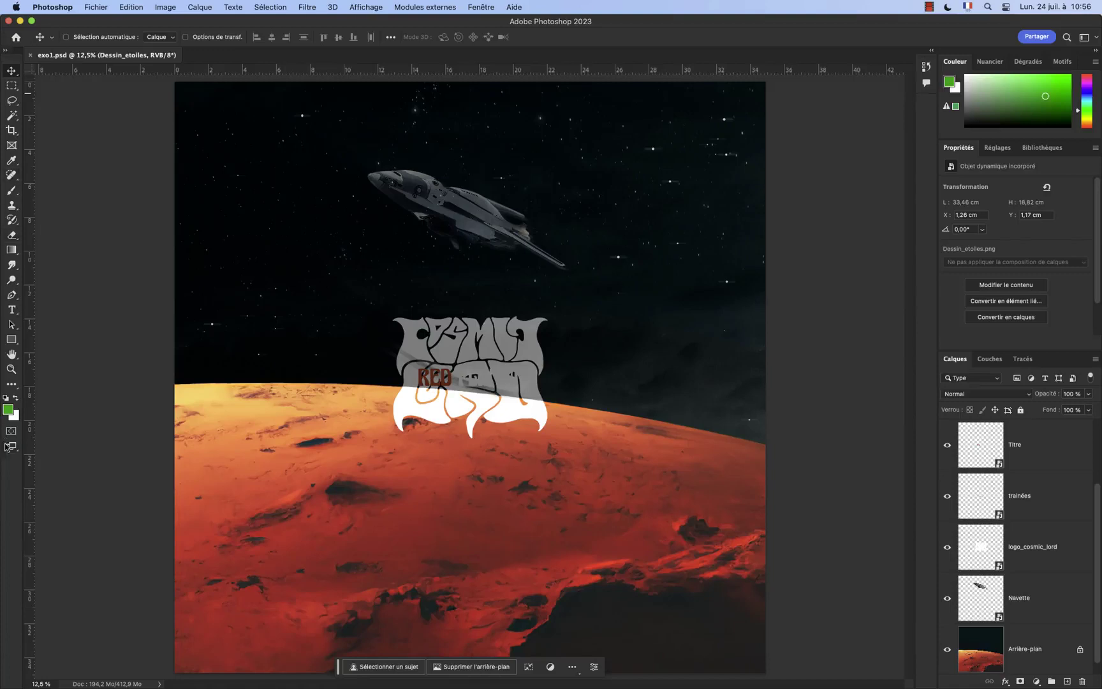
# - Show the toolbar in two columns, then collapse and re-expand the right-hand panel dock
pyautogui.click(5, 54)
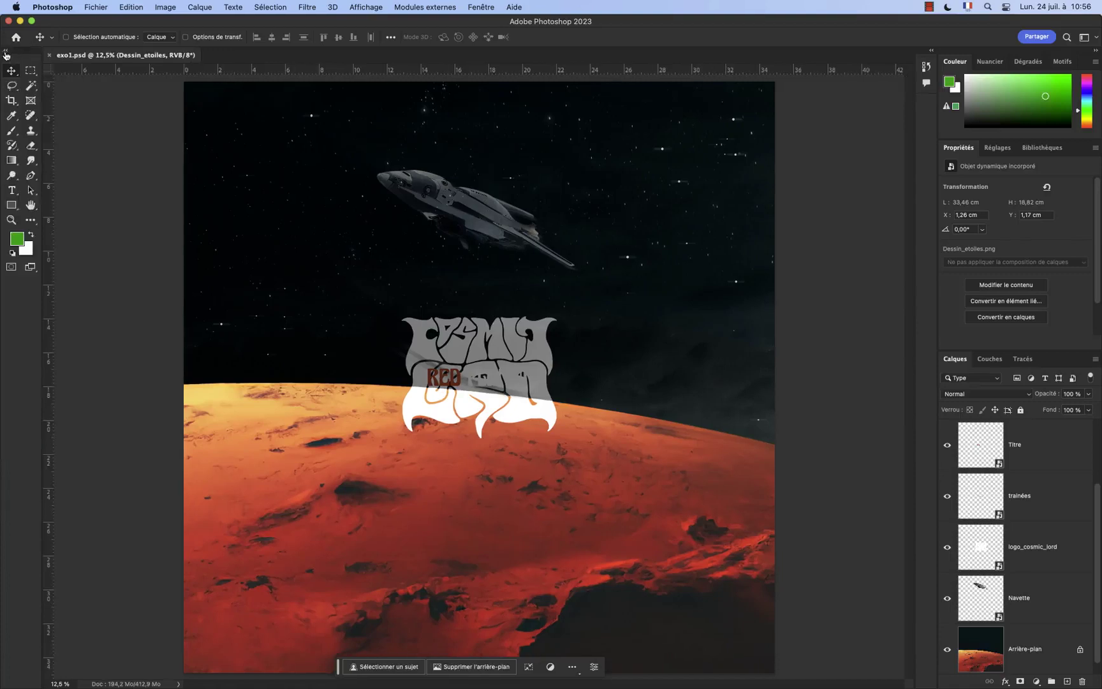
pyautogui.click(5, 54)
pyautogui.click(5, 54)
pyautogui.click(1095, 51)
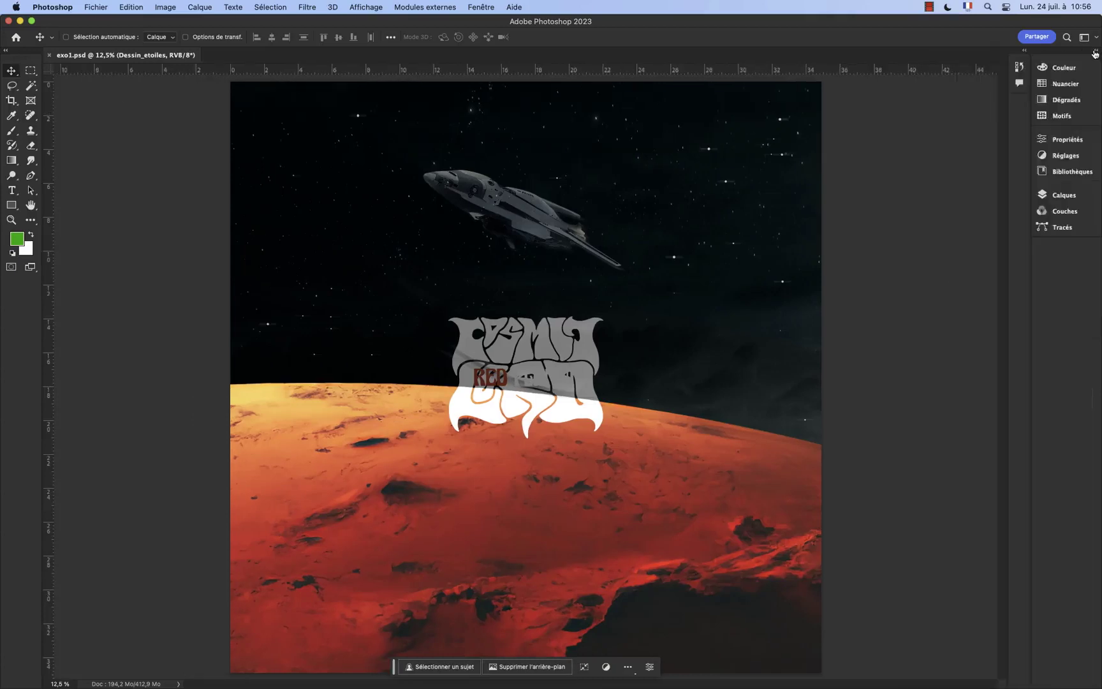
pyautogui.click(1095, 51)
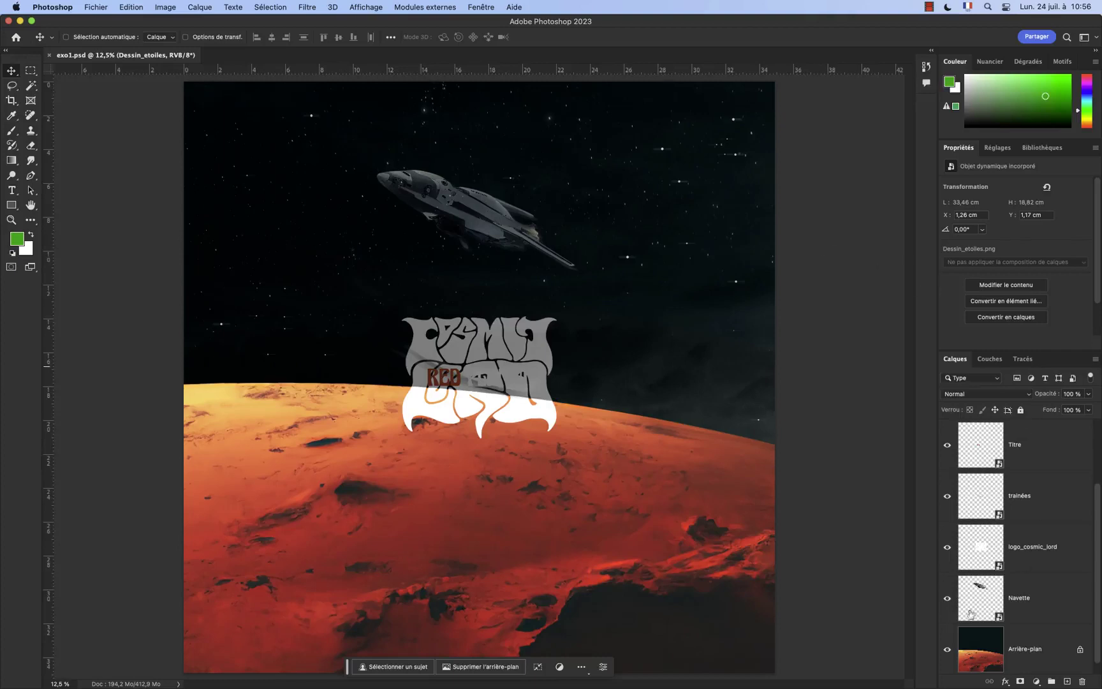
pyautogui.scroll(3, 1096, 501)
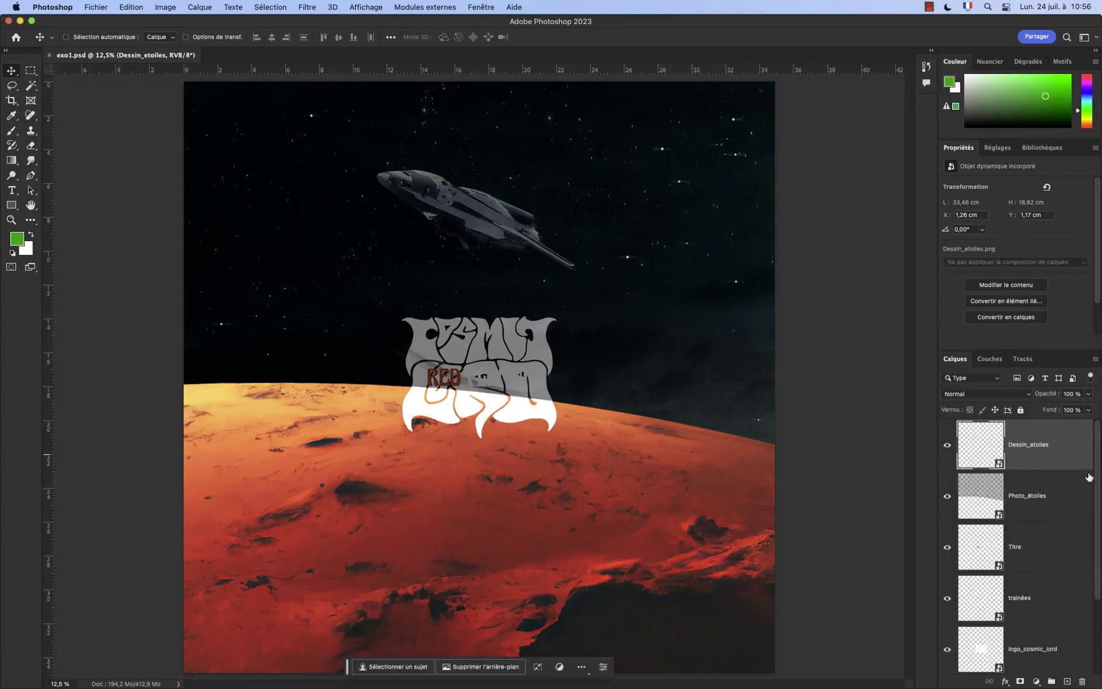
pyautogui.scroll(-5, 1098, 457)
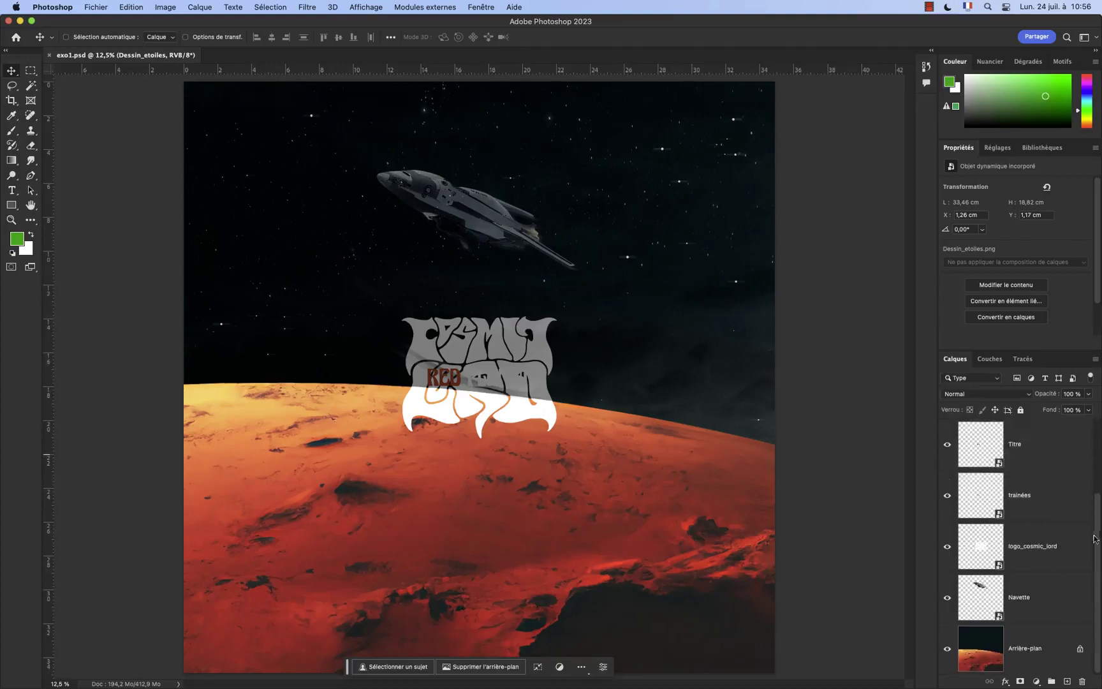
# - Shift the Navette spaceship slightly left and move the RED PLANET title to the bottom-right corner
pyautogui.click(1027, 595)
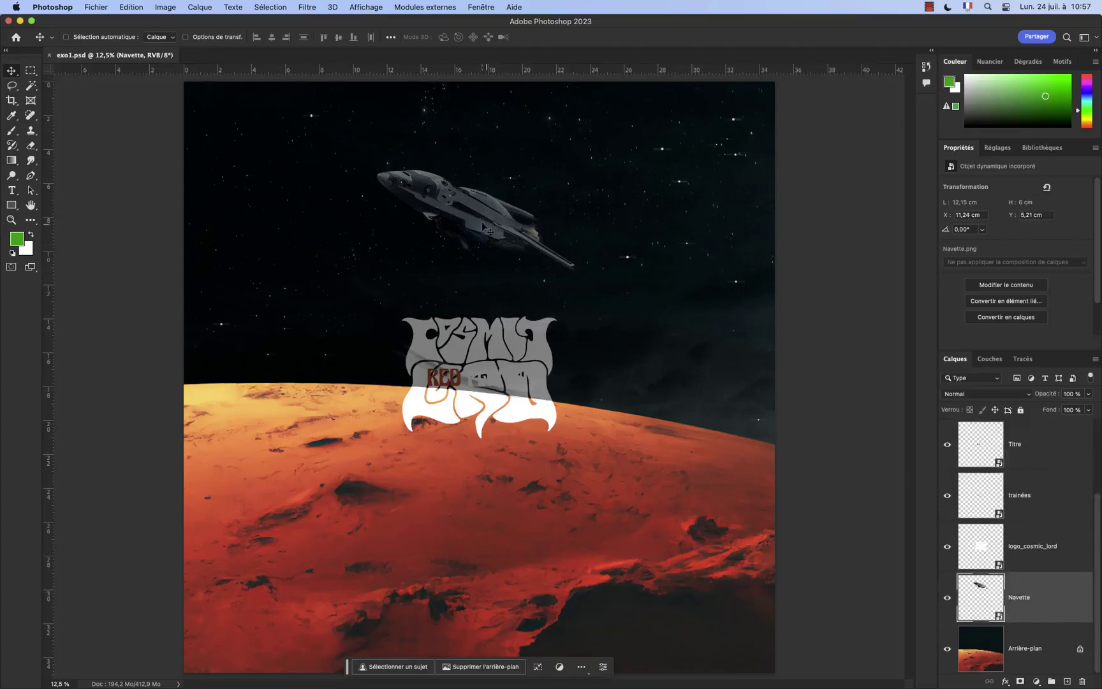
pyautogui.moveTo(482, 225); pyautogui.dragTo(380, 243)
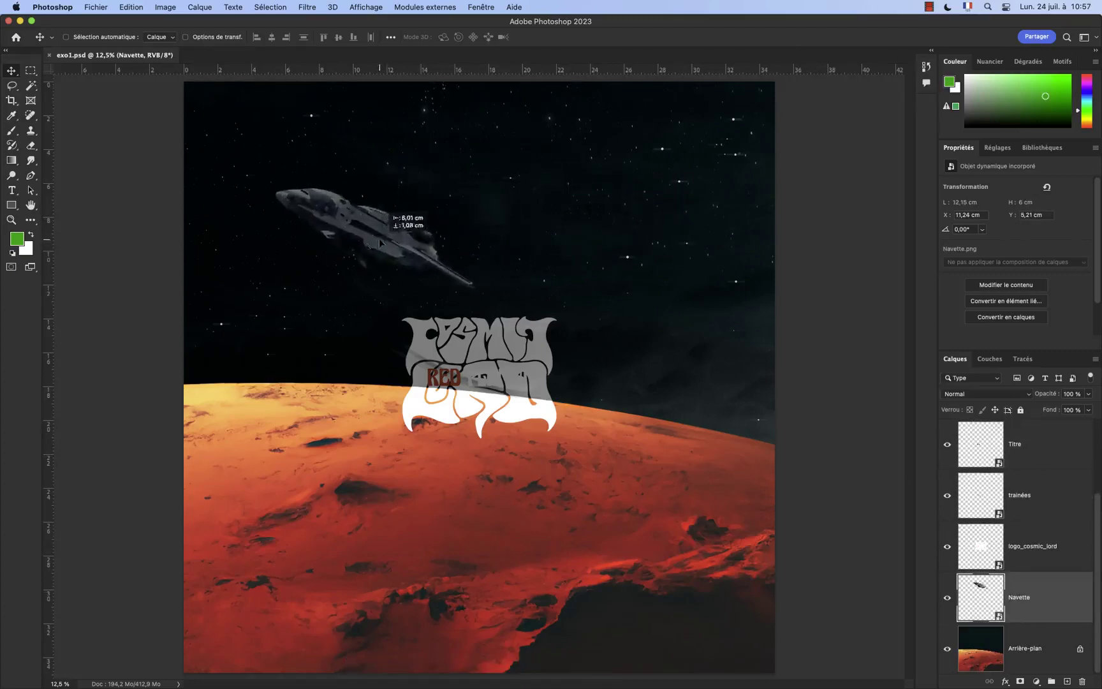
pyautogui.moveTo(380, 243)
pyautogui.mouseDown()
pyautogui.moveTo(439, 240)
pyautogui.moveTo(403, 249)
pyautogui.mouseUp()
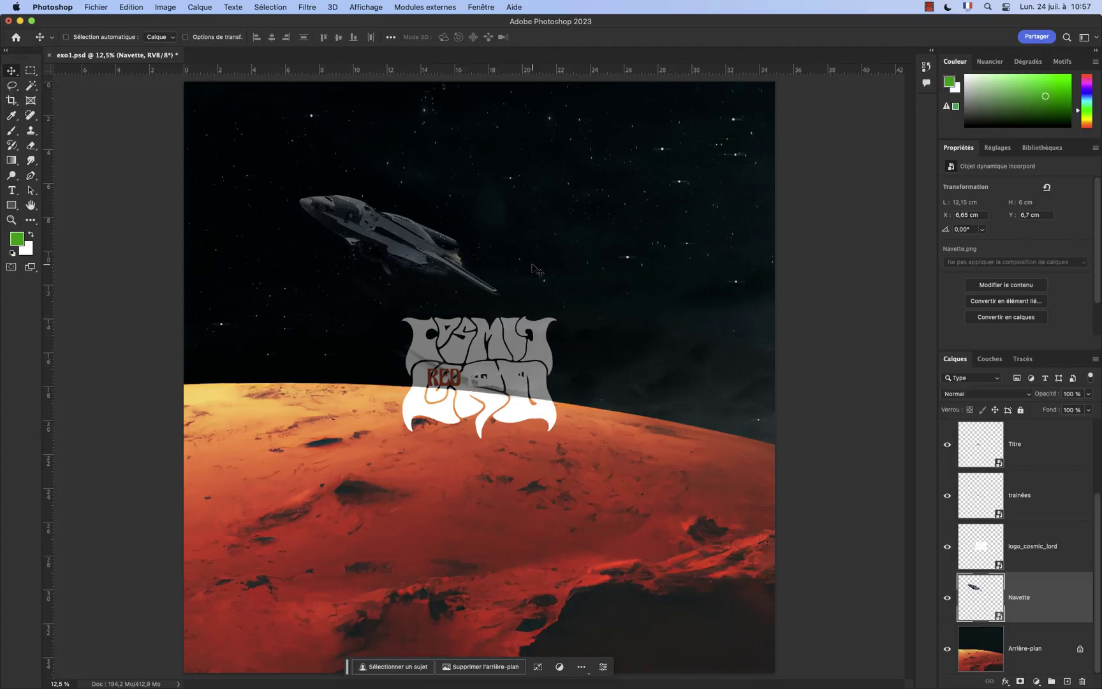
pyautogui.moveTo(405, 250)
pyautogui.mouseDown()
pyautogui.moveTo(627, 262)
pyautogui.moveTo(392, 249)
pyautogui.mouseUp()
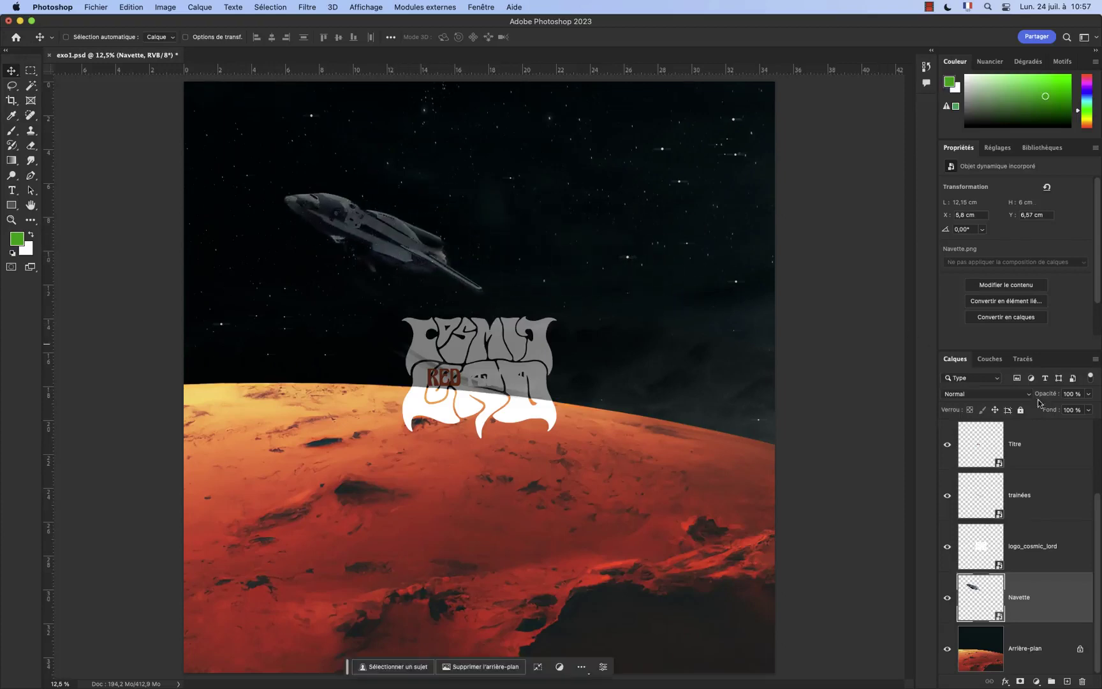
pyautogui.click(1031, 456)
pyautogui.moveTo(495, 383)
pyautogui.mouseDown()
pyautogui.moveTo(489, 148)
pyautogui.moveTo(791, 670)
pyautogui.moveTo(707, 645)
pyautogui.mouseUp()
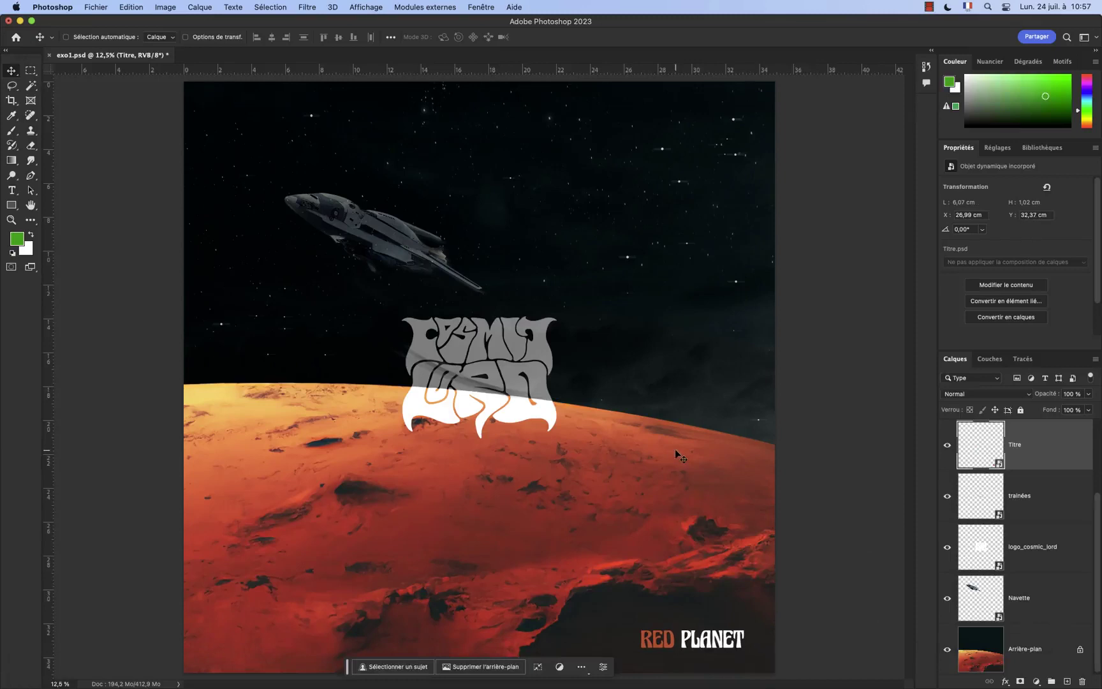
# - Move the logo_cosmic_lord layer's white logo into the poster's bottom-left corner
pyautogui.click(1040, 555)
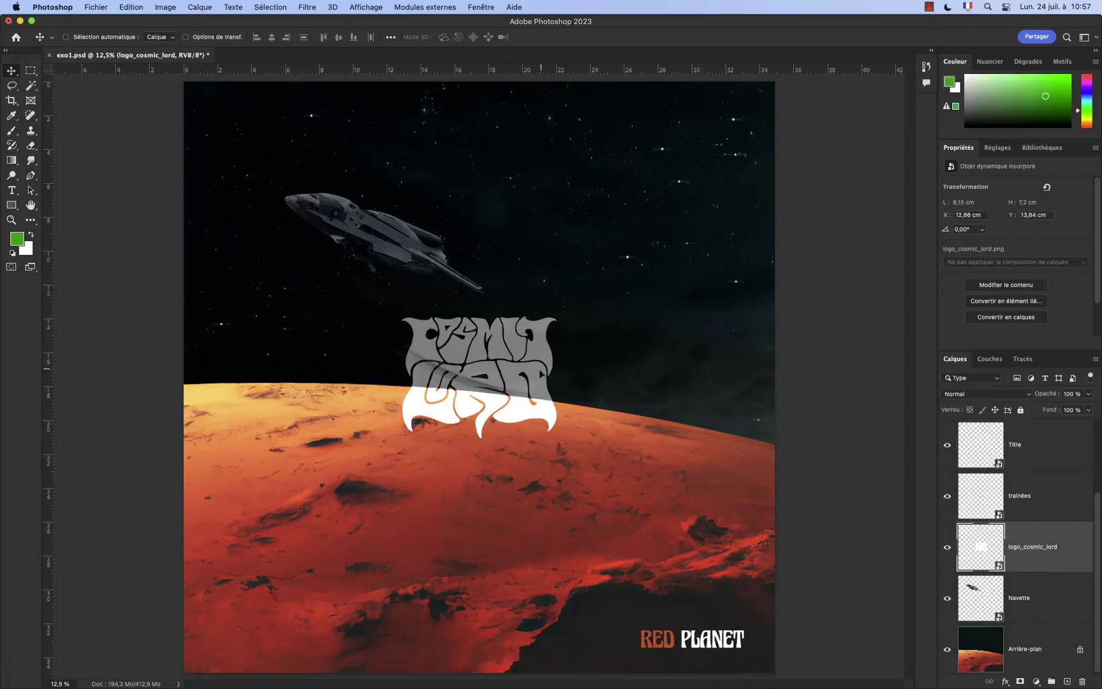
pyautogui.moveTo(543, 373); pyautogui.dragTo(374, 573)
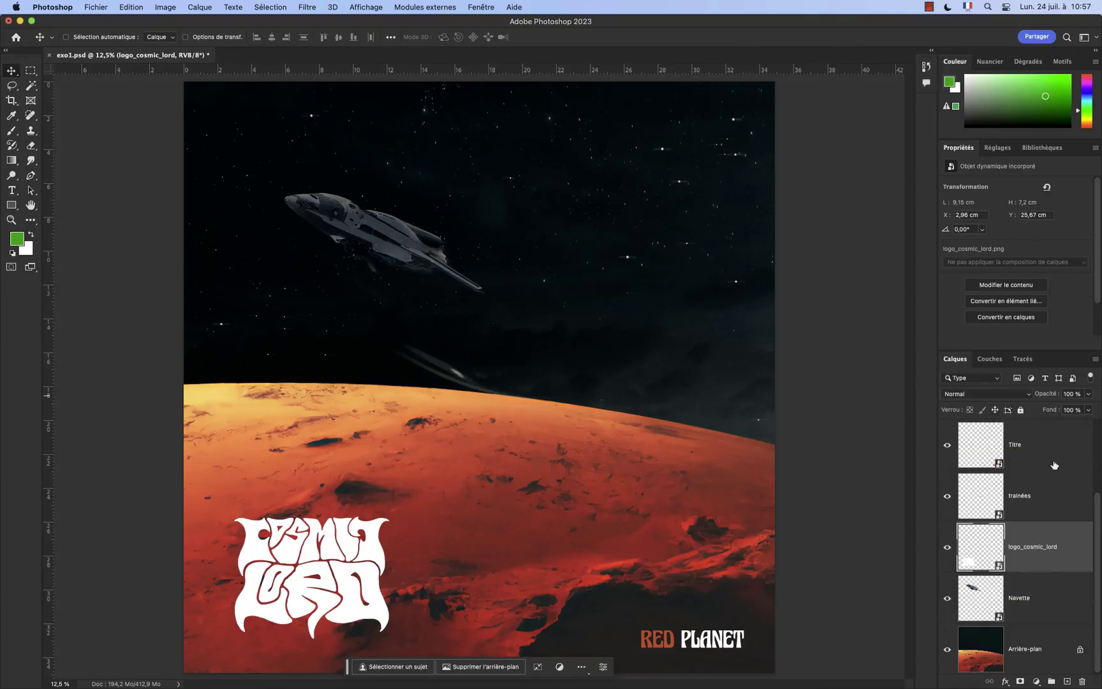
pyautogui.moveTo(1096, 521); pyautogui.dragTo(1091, 495)
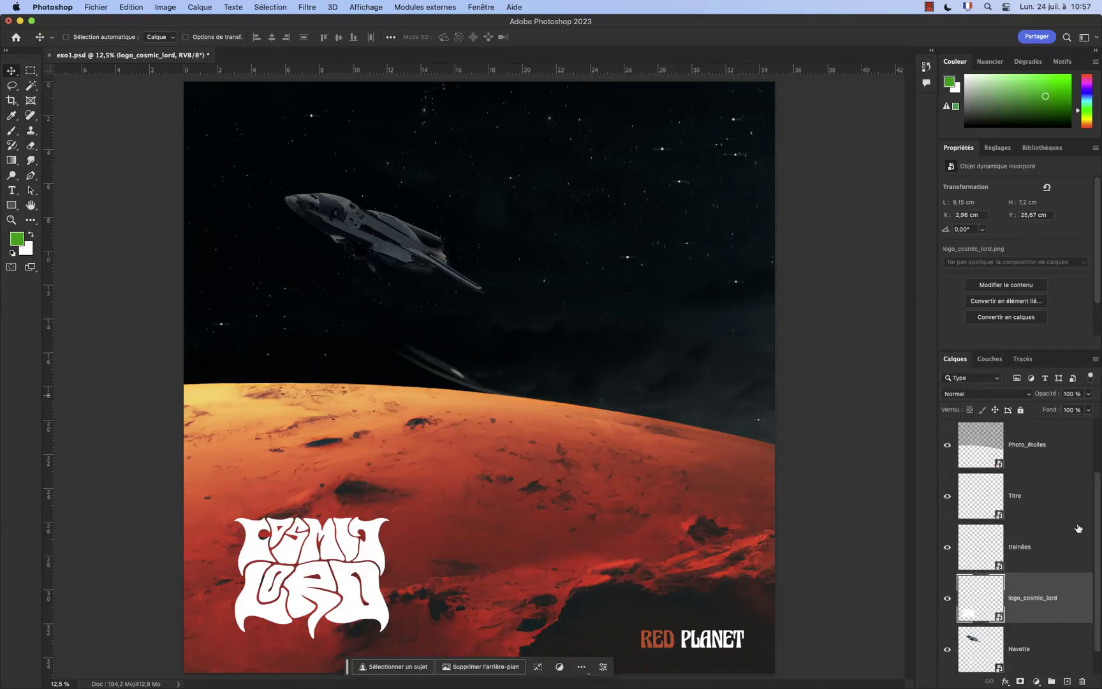
# - Raise the Properties/Layers divider so the Layers list is taller and shows more layers
pyautogui.moveTo(1097, 492); pyautogui.dragTo(1088, 539)
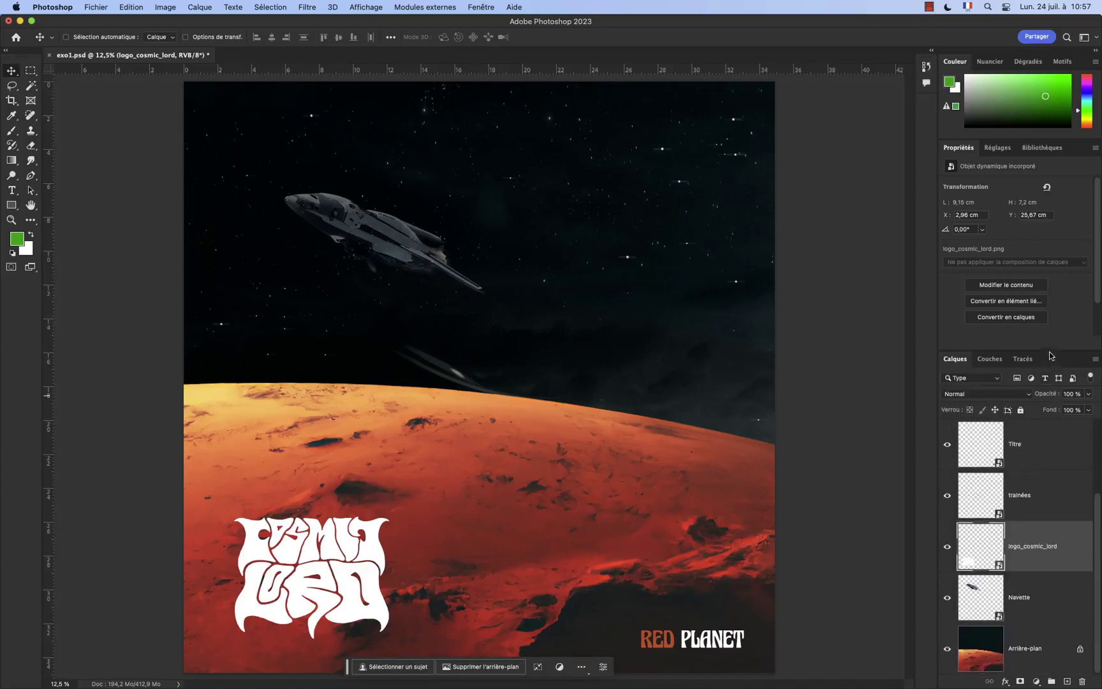
pyautogui.moveTo(1050, 345); pyautogui.dragTo(1041, 209)
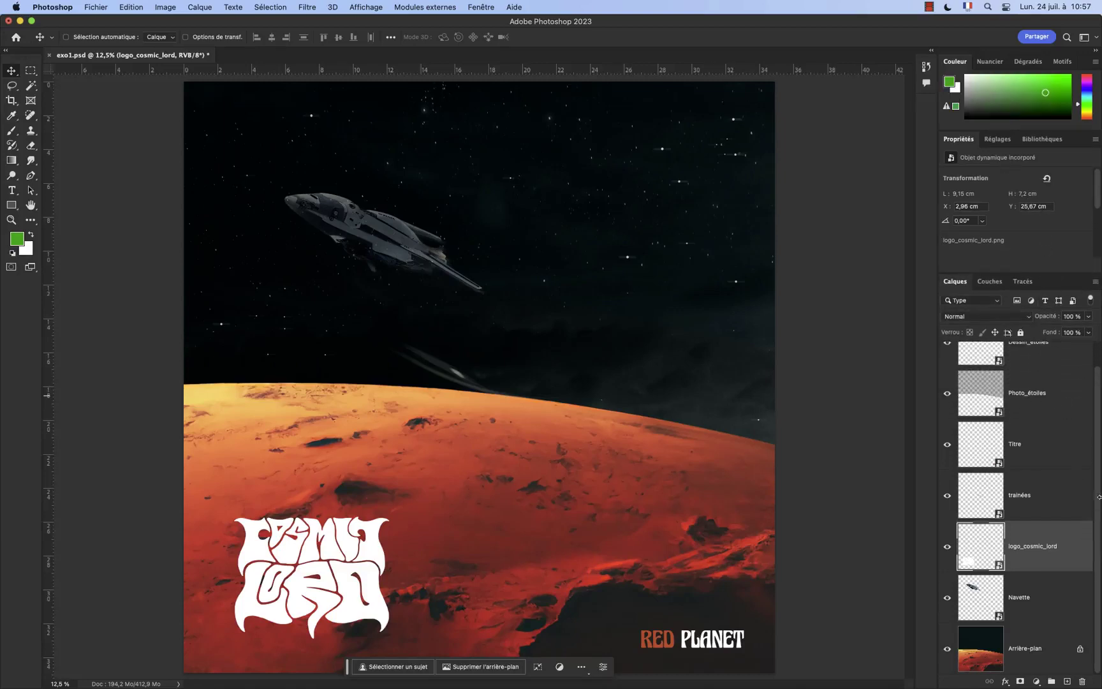
pyautogui.moveTo(1098, 500); pyautogui.dragTo(1097, 476)
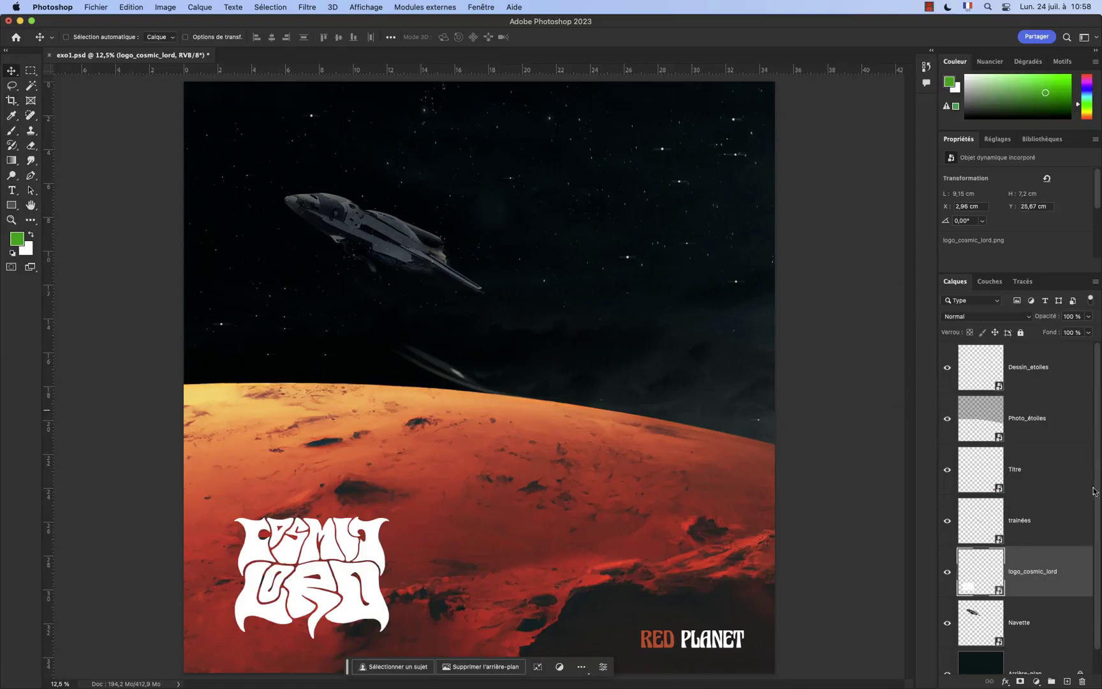
pyautogui.scroll(-1, 1097, 464)
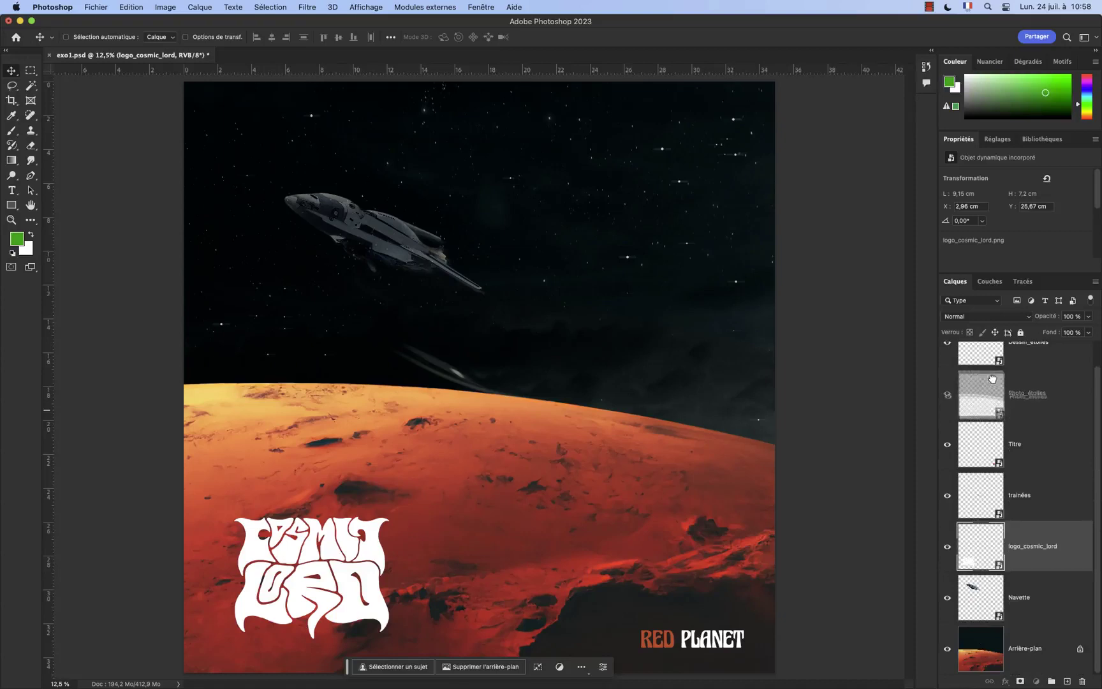
# - Put Photo_étoiles just above Arrière-plan and logo_cosmic_lord at the top of the layer stack
pyautogui.click(987, 380)
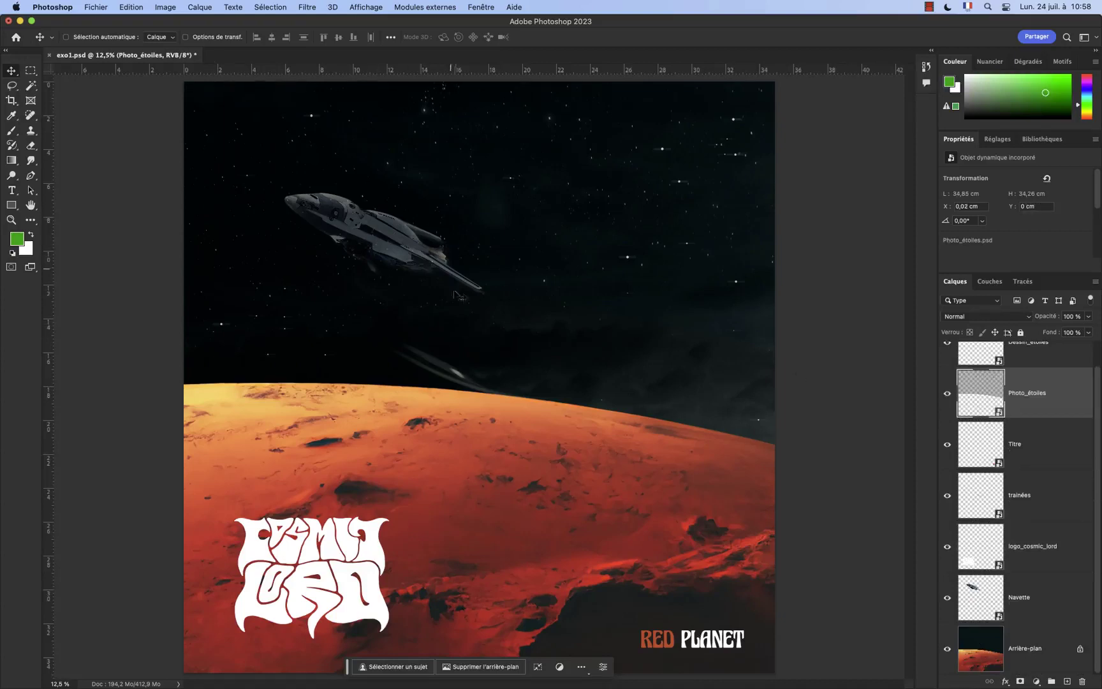
pyautogui.moveTo(988, 385); pyautogui.dragTo(995, 607)
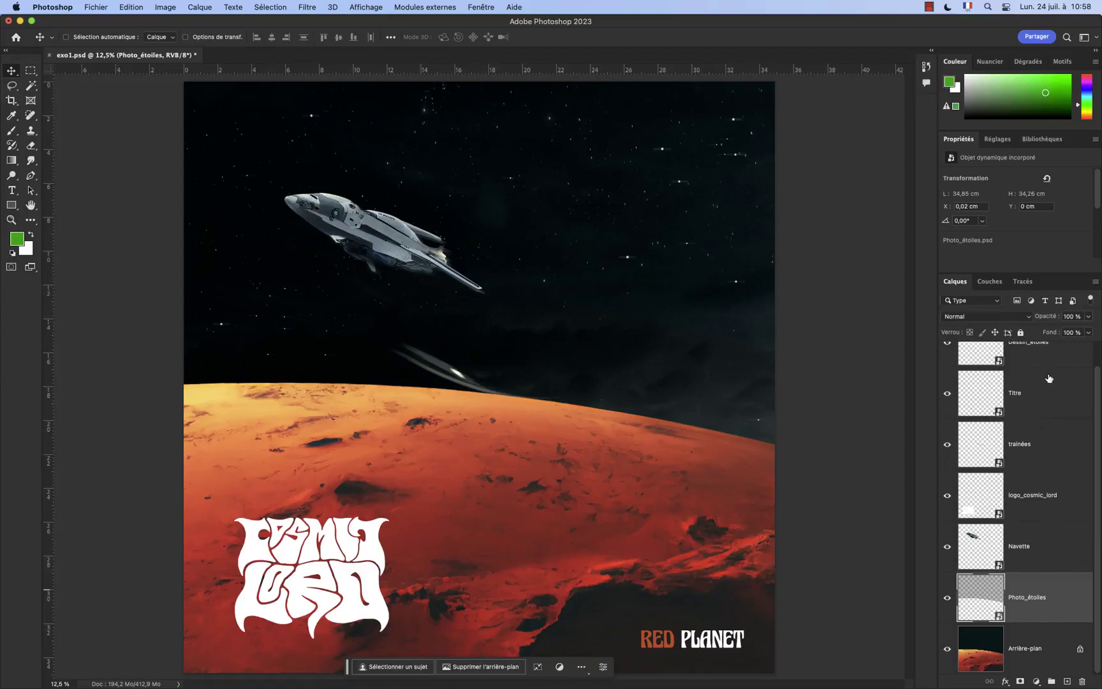
pyautogui.moveTo(1021, 590)
pyautogui.mouseDown()
pyautogui.moveTo(1006, 375)
pyautogui.moveTo(1027, 624)
pyautogui.mouseUp()
pyautogui.scroll(2, 1095, 472)
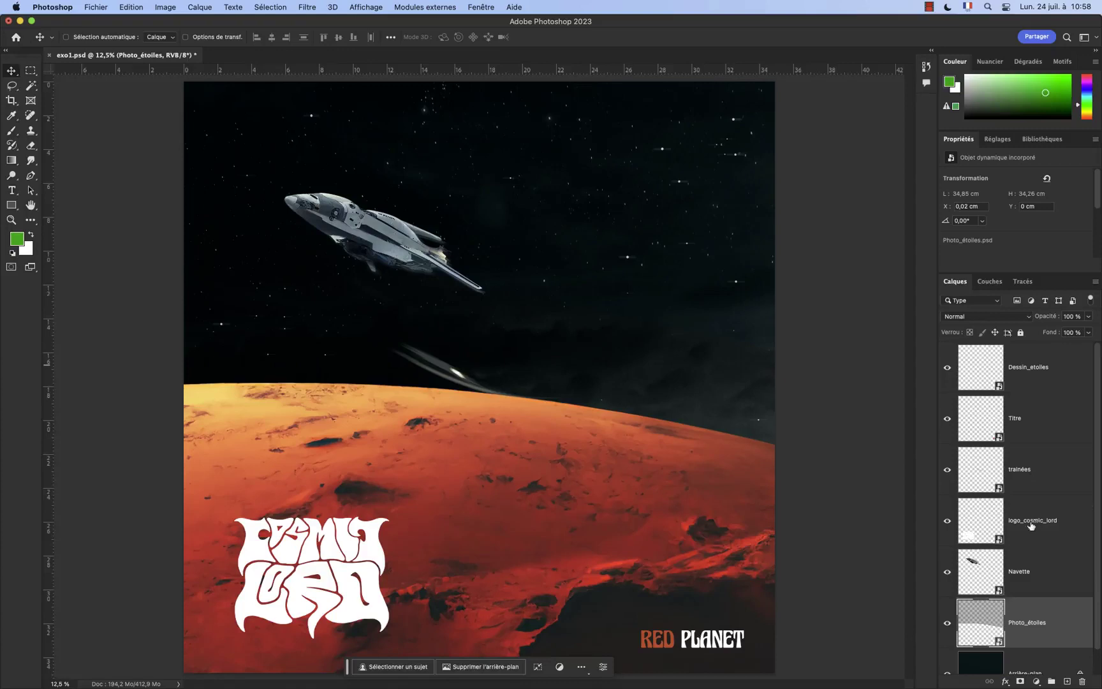
pyautogui.moveTo(1026, 527); pyautogui.dragTo(1034, 362)
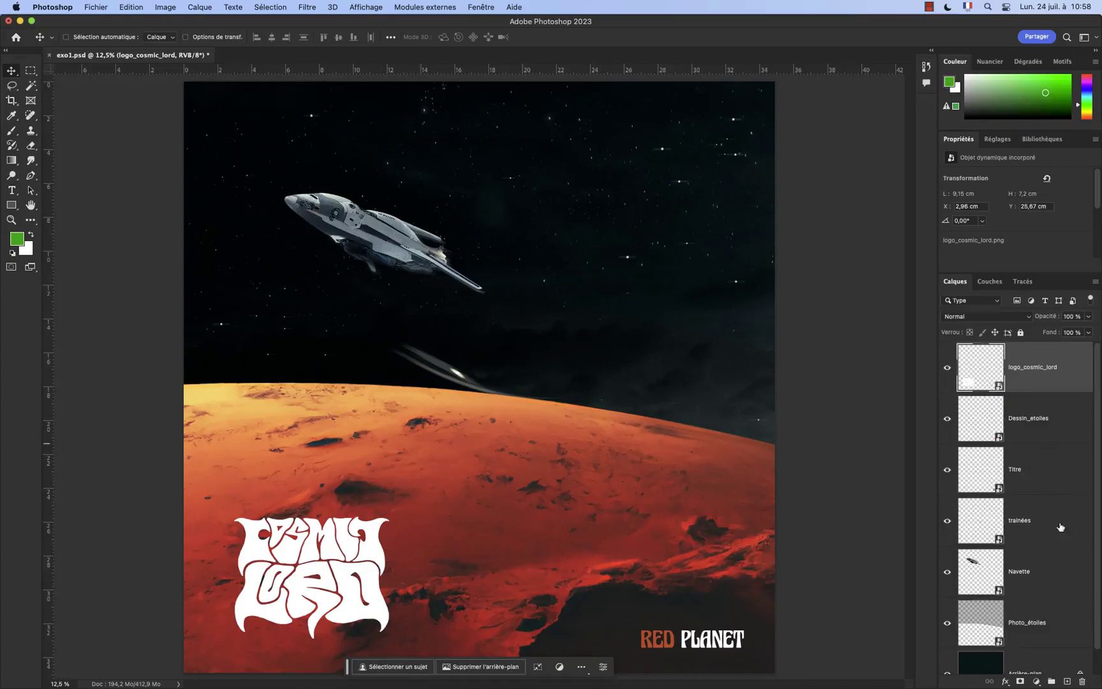
# - Place Titre above Dessin_etoiles and move the Navette spaceship down onto the lower-left logo
pyautogui.moveTo(1025, 483); pyautogui.dragTo(1025, 407)
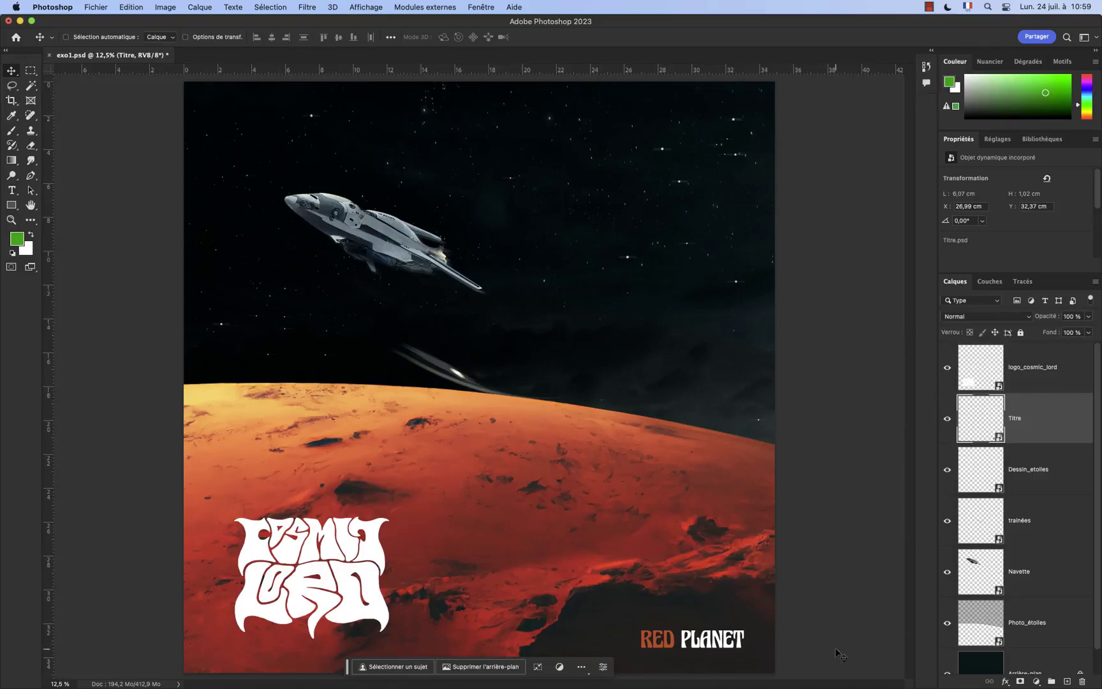
pyautogui.click(1050, 575)
pyautogui.moveTo(434, 268)
pyautogui.mouseDown()
pyautogui.moveTo(399, 579)
pyautogui.moveTo(650, 627)
pyautogui.moveTo(381, 579)
pyautogui.moveTo(397, 538)
pyautogui.mouseUp()
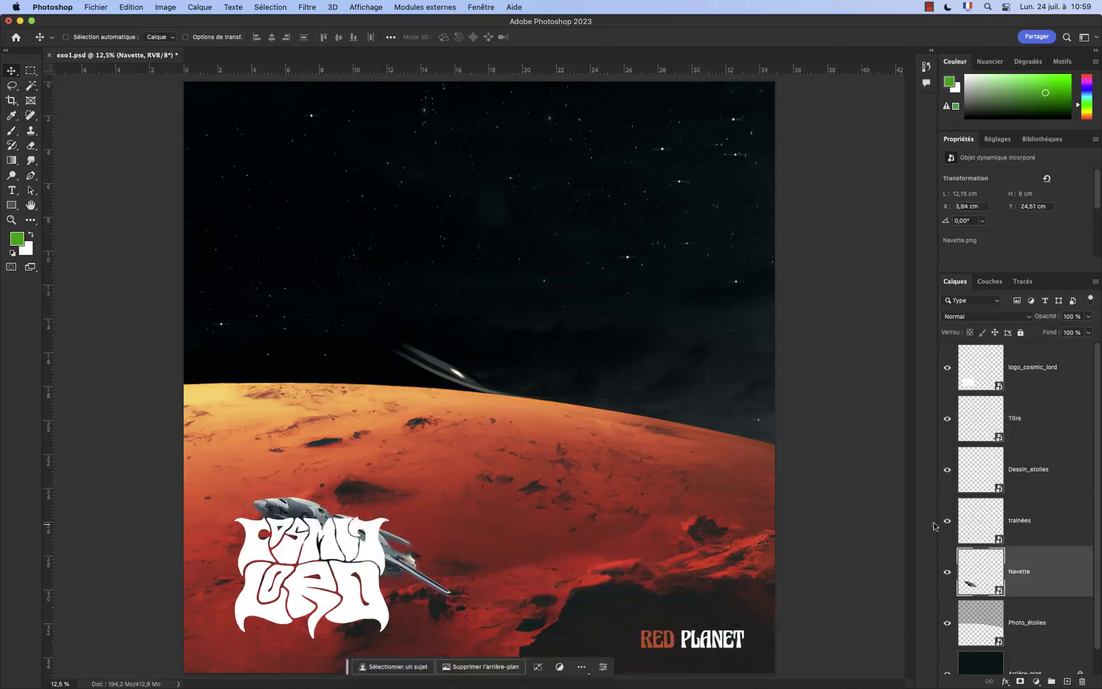
# - Return the Navette spaceship to the upper sky and nudge the RED PLANET title slightly up-left
pyautogui.moveTo(985, 369)
pyautogui.mouseDown()
pyautogui.moveTo(989, 587)
pyautogui.moveTo(971, 352)
pyautogui.mouseUp()
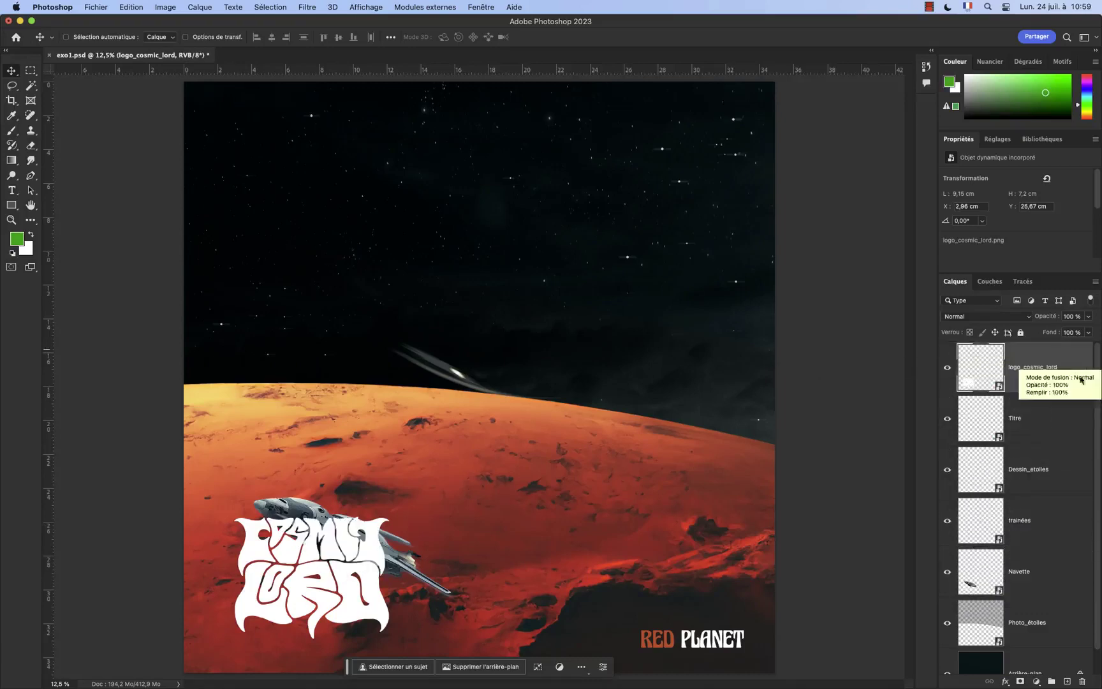
pyautogui.click(1046, 569)
pyautogui.moveTo(436, 603)
pyautogui.mouseDown()
pyautogui.moveTo(561, 266)
pyautogui.moveTo(528, 304)
pyautogui.mouseUp()
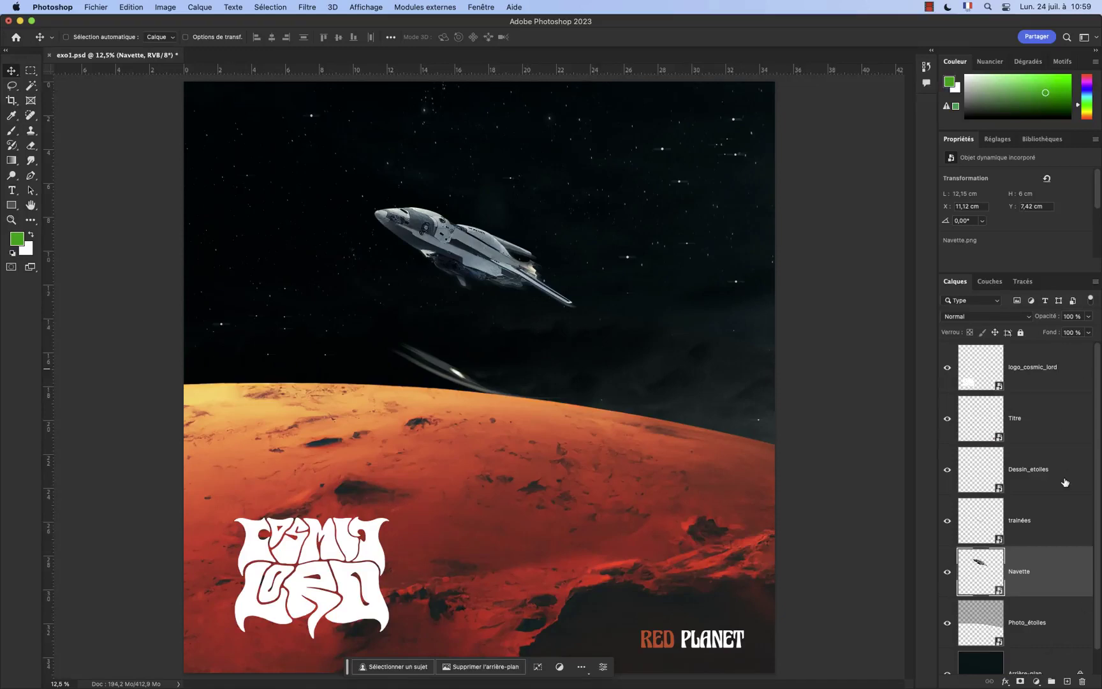
pyautogui.click(1049, 423)
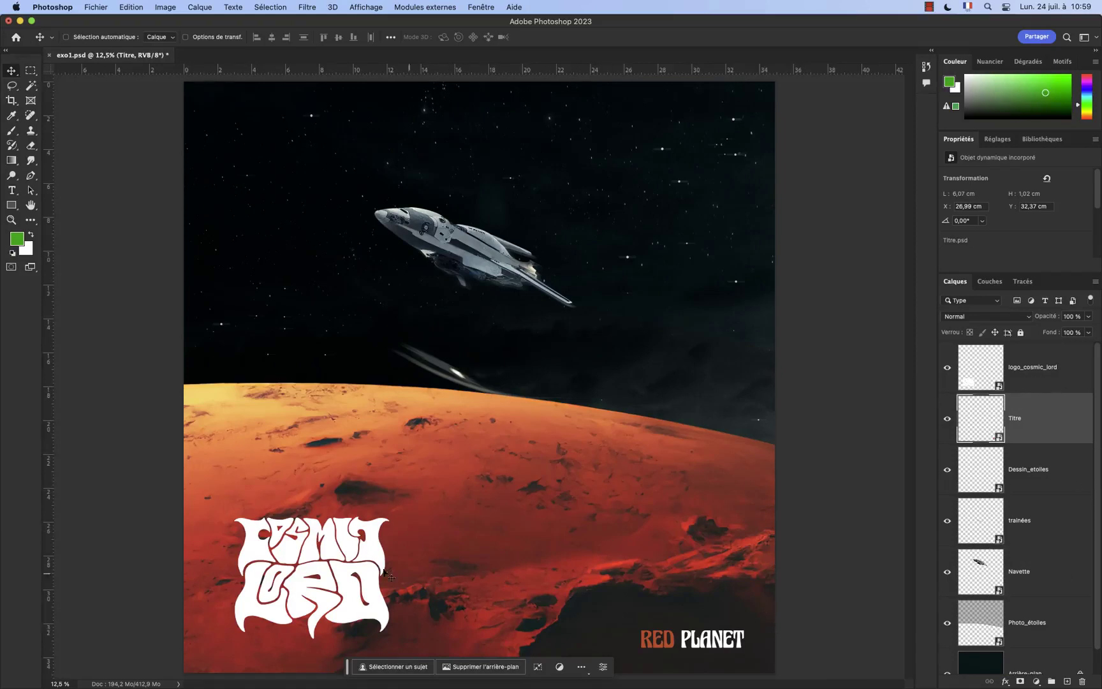
pyautogui.moveTo(384, 571); pyautogui.dragTo(381, 567)
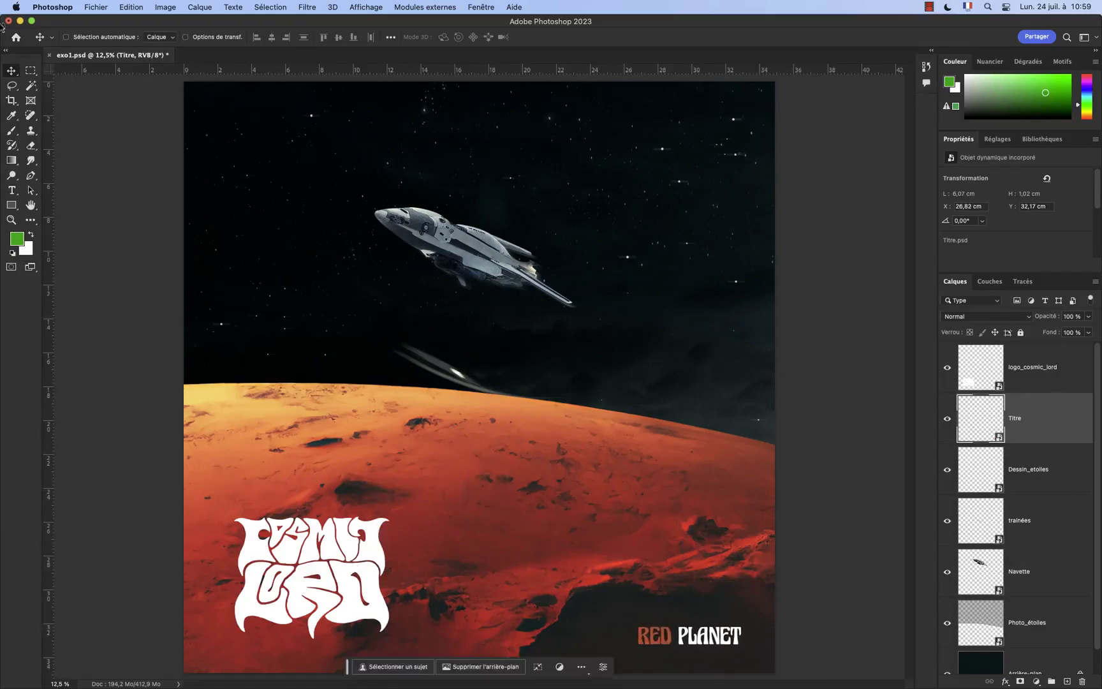